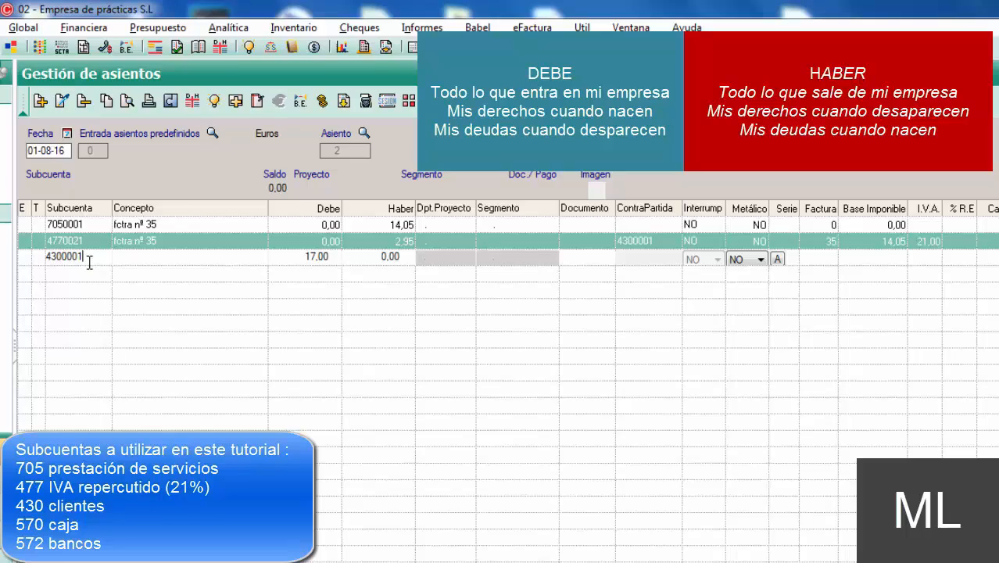
Complete the customer line for subaccount 4300001 with the concept fctra nº 35 and a debit of 17,00
key("Return")
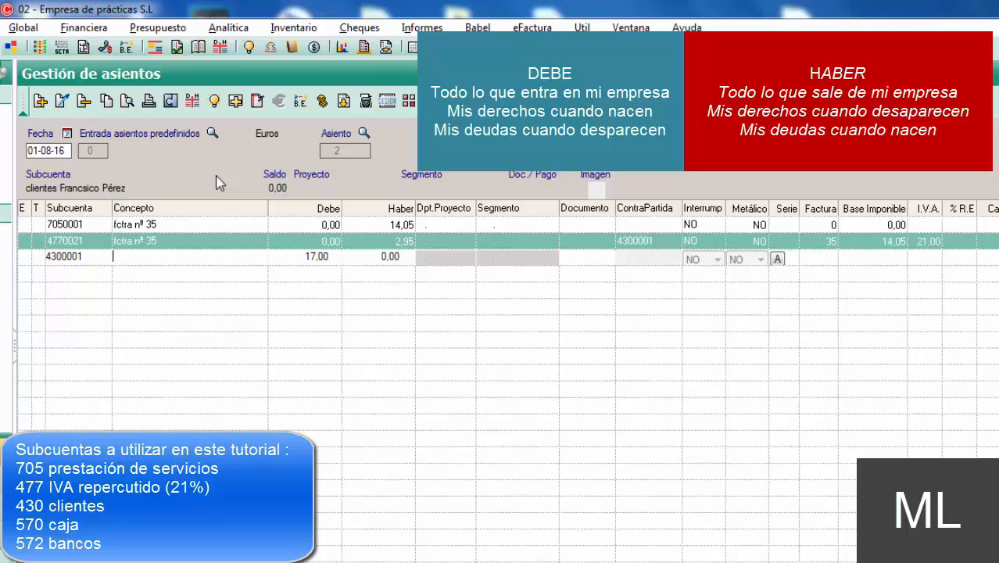
key("plus")
key("Return")
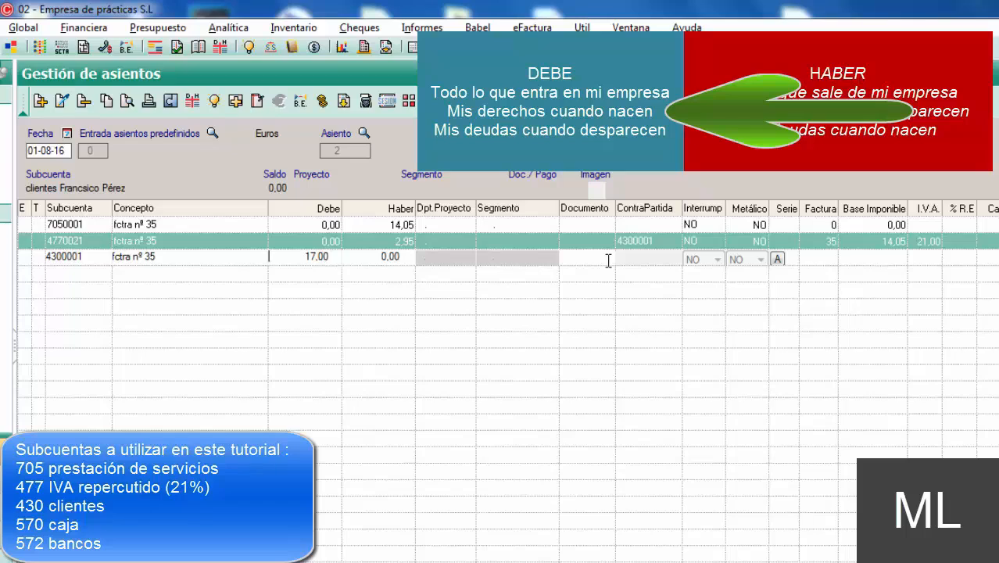
key("Return")
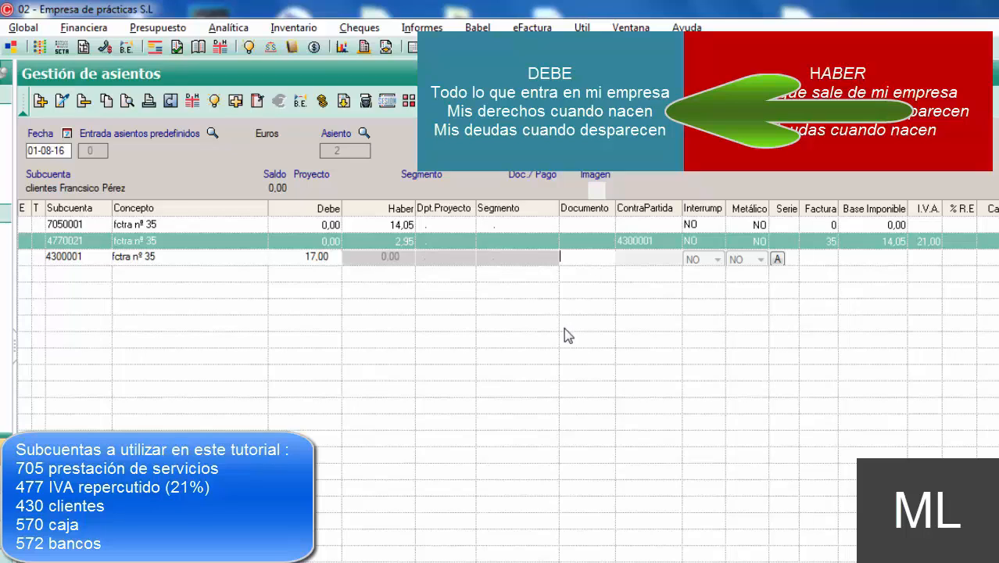
key("Return")
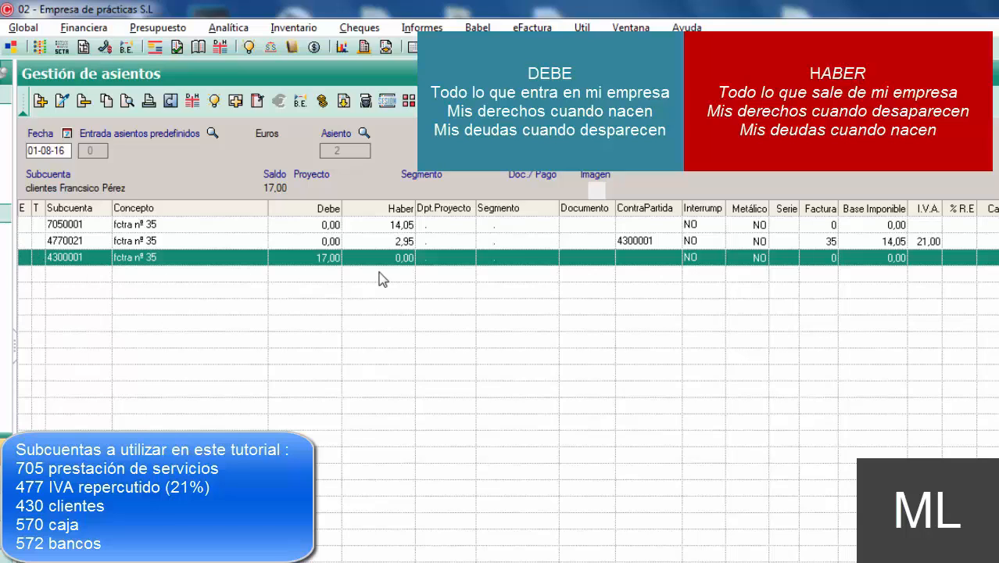
Add a new line to the entry and assign it the customer's subaccount 4300001, looked up with 430
key("a")
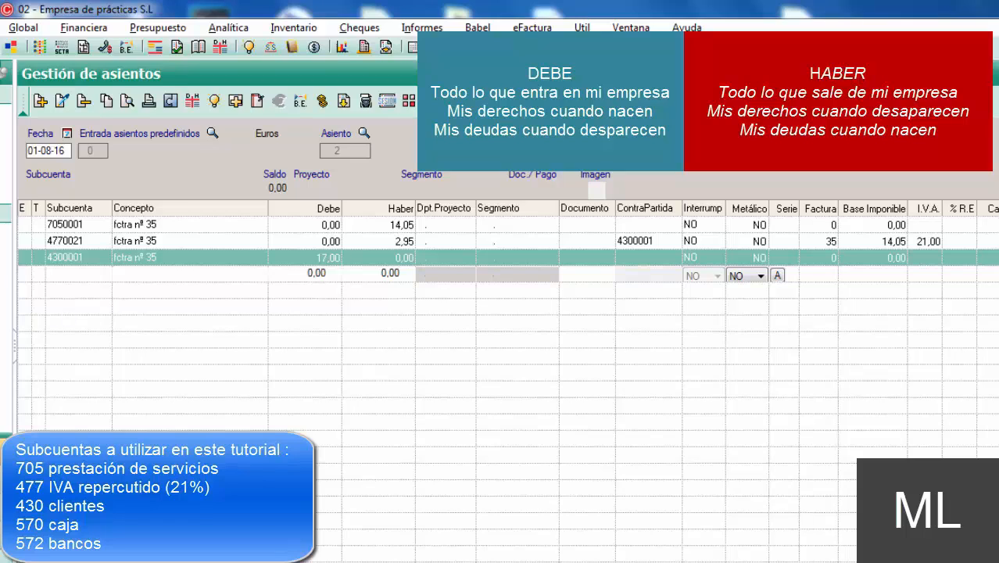
left_click(499, 561)
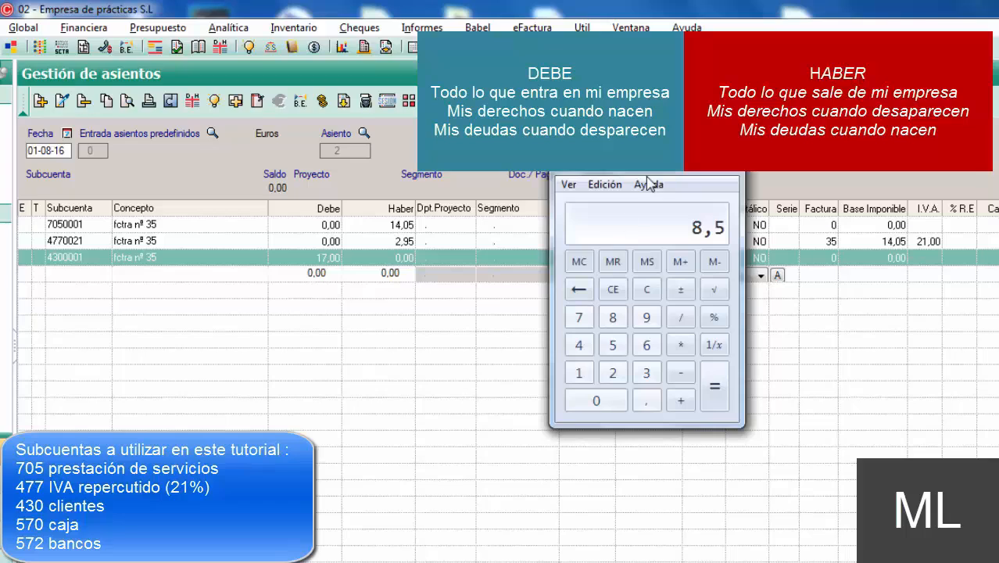
left_click(660, 161)
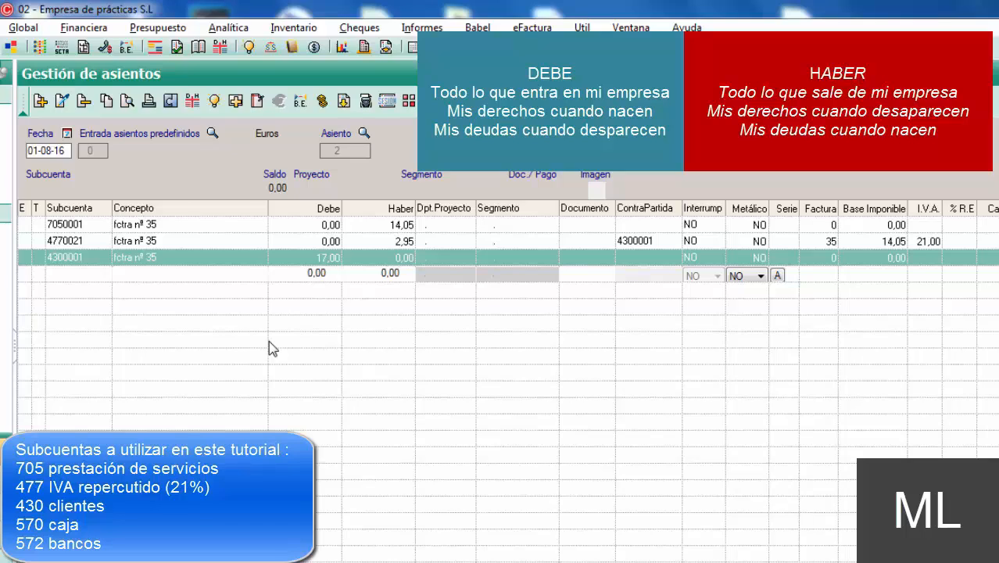
type("430")
key("Return")
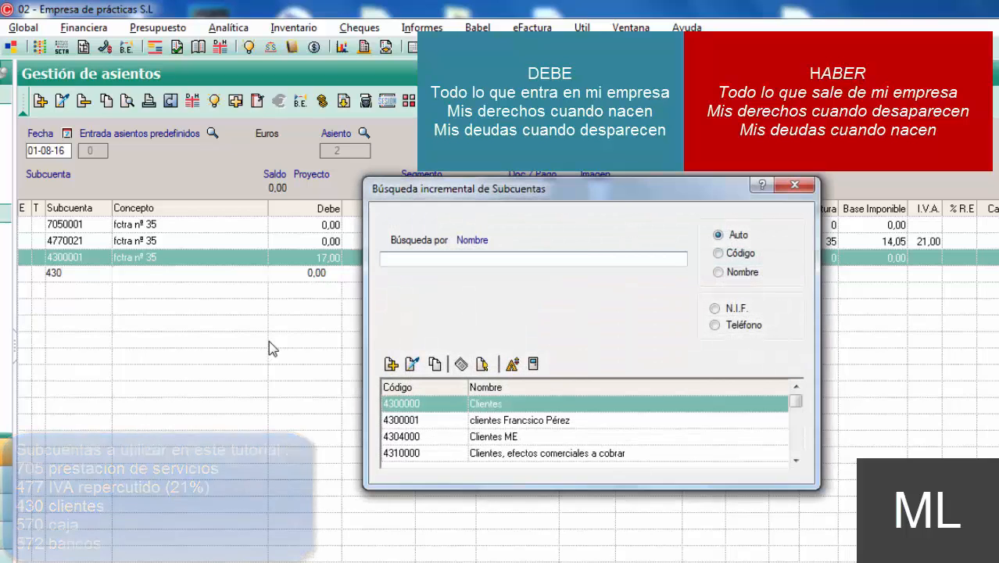
left_click_drag(517, 198, 452, 180)
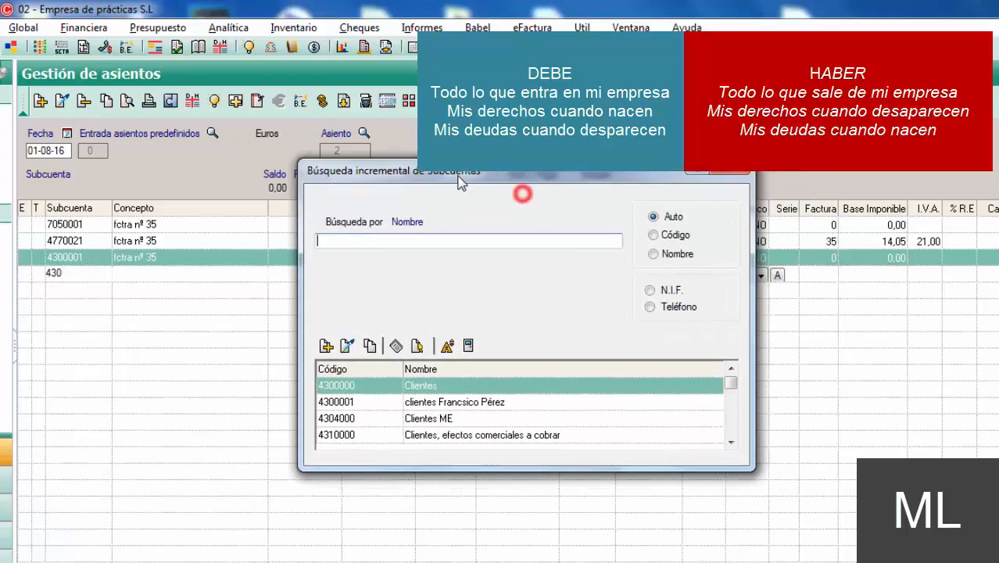
left_click(730, 442)
left_click(730, 367)
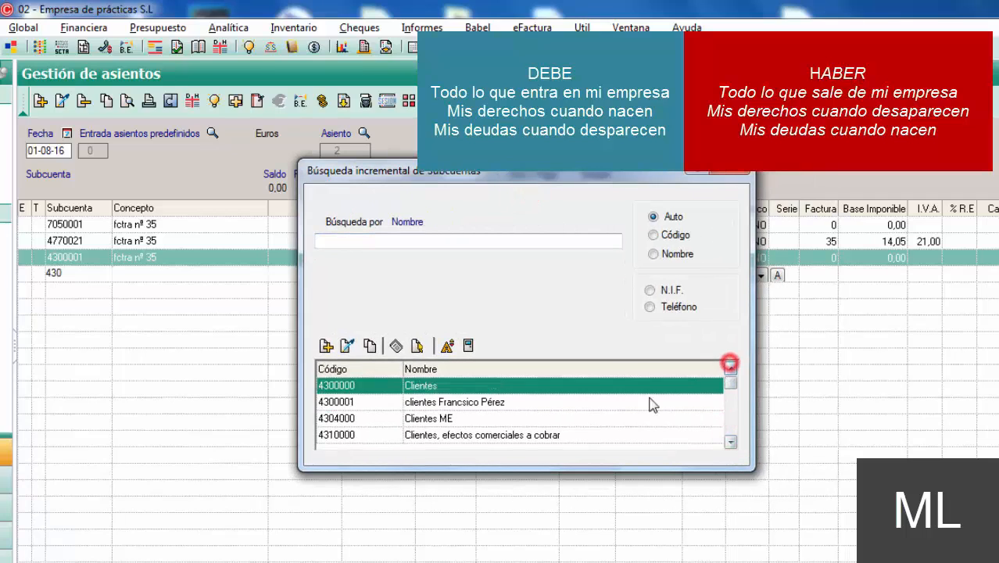
left_click(478, 401)
left_click(434, 385)
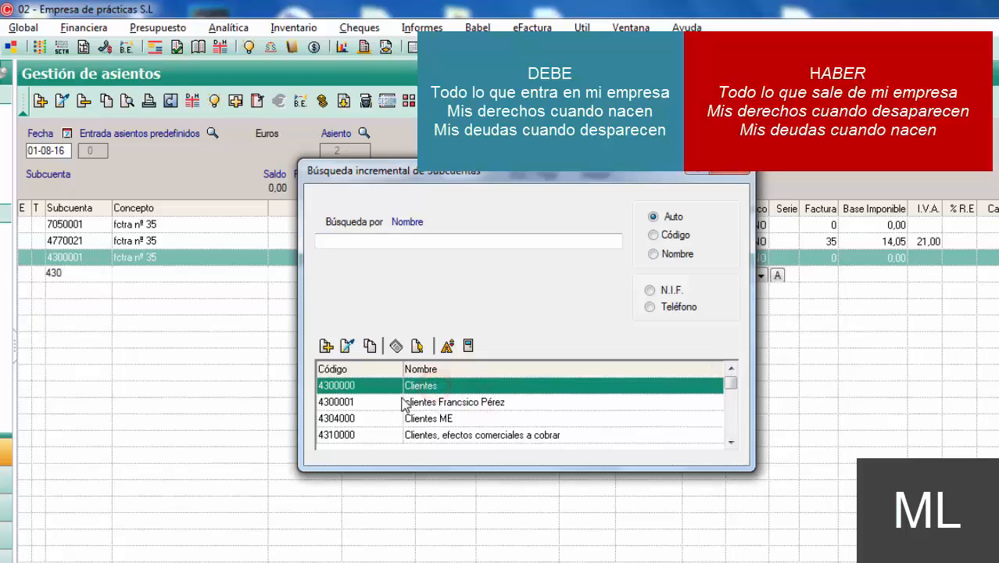
left_click(426, 403)
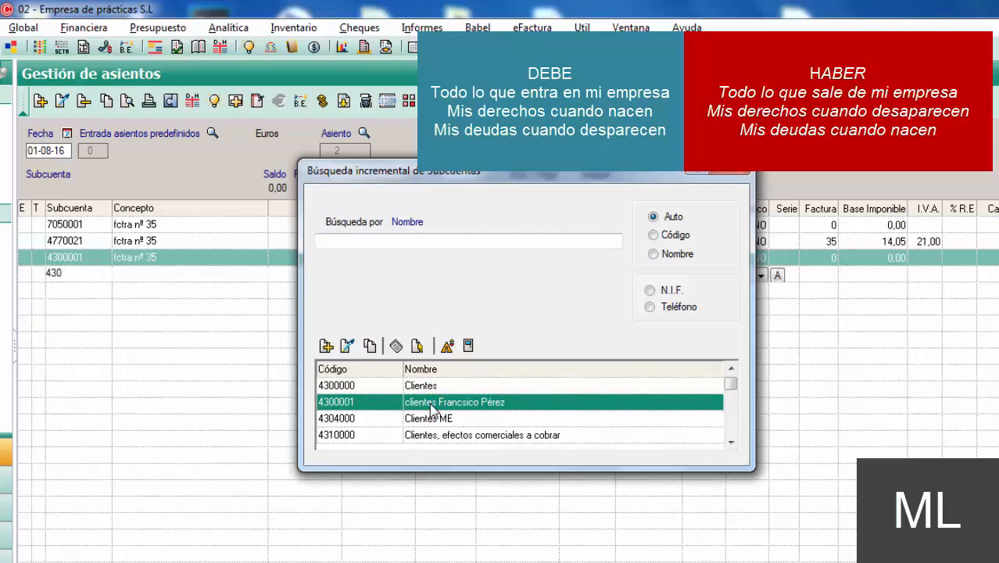
double_click(430, 403)
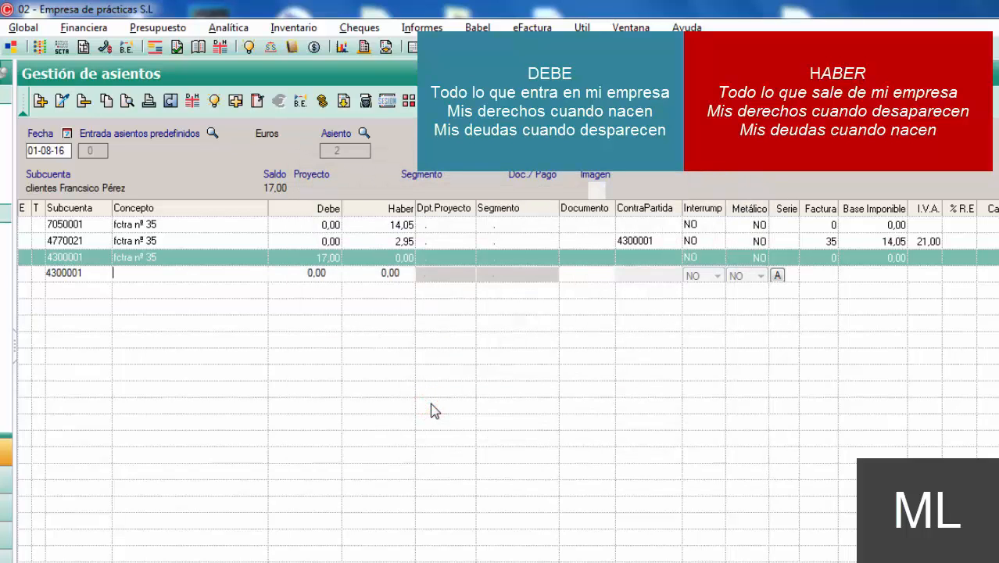
Give the new customer line the concept c/fctra nº35 and a credit of 8,50, and save the line
type("fc")
key("BackSpace")
key("BackSpace")
type("c/fctra nº35")
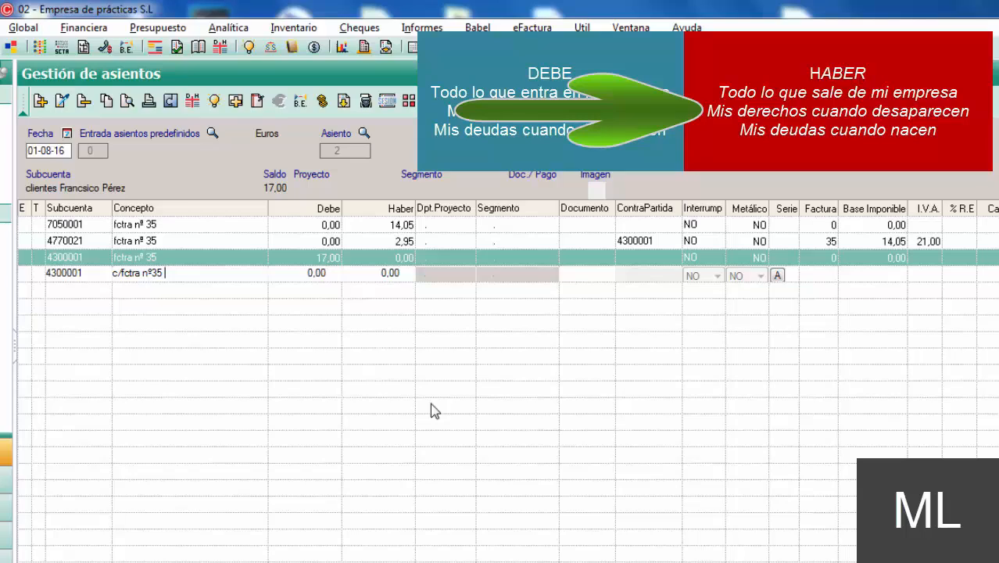
key("Return")
key("Return")
type("8,50")
key("Return")
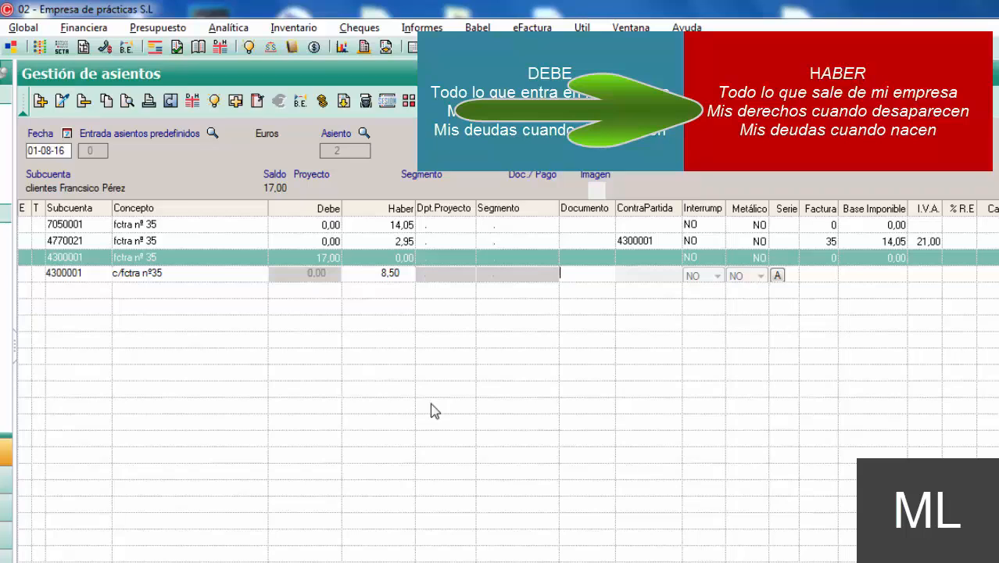
key("Return")
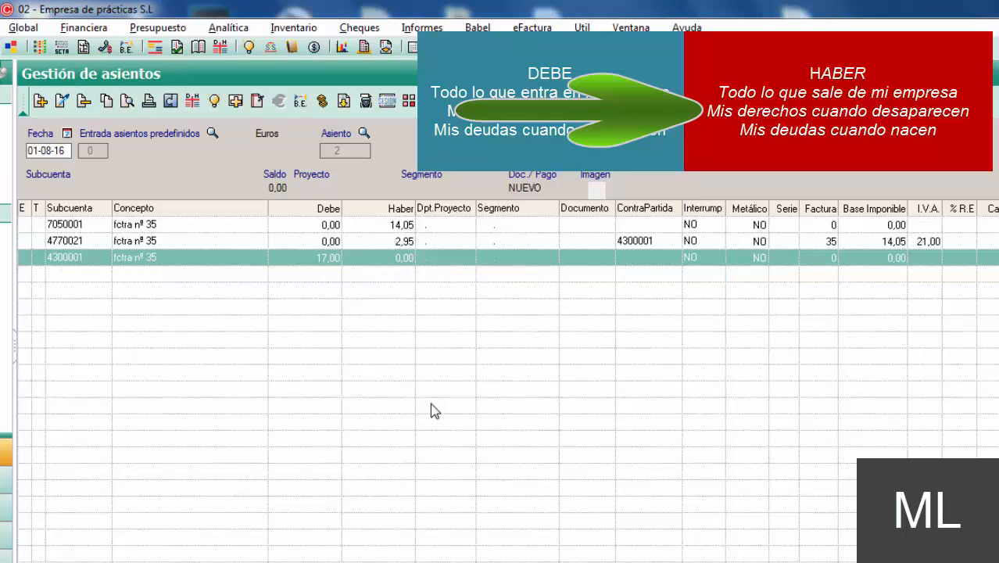
key("Return")
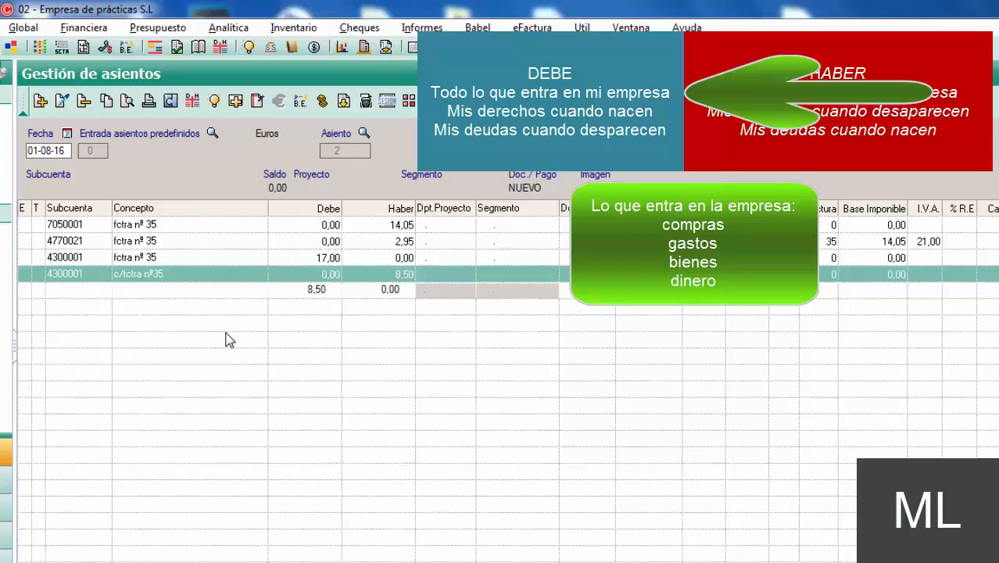
Record the cash line with subaccount 5700001 (Caja empresa), looked up with 570, concept c/fctra nº35 and a debit of 8,50
type("570")
key("Return")
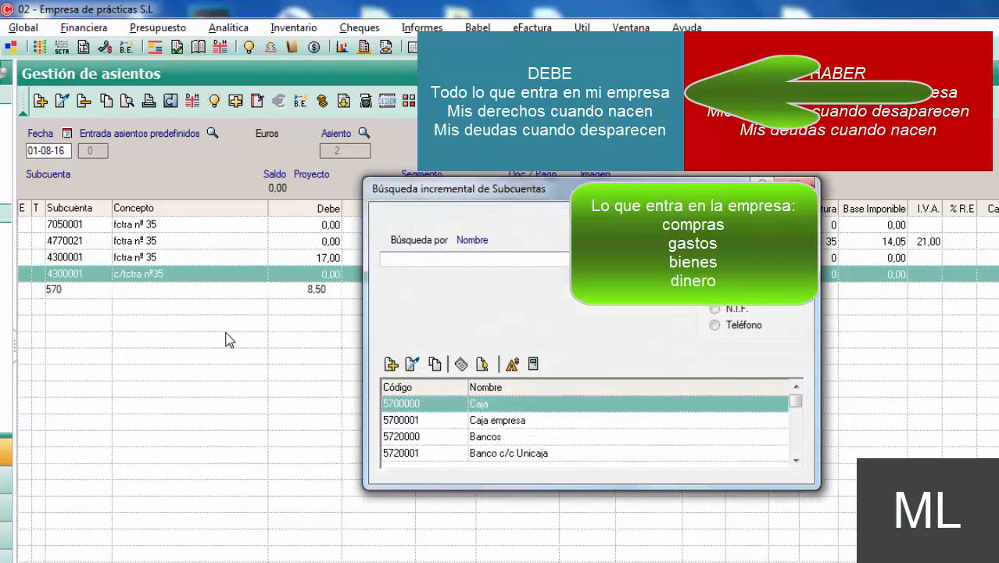
left_click(424, 421)
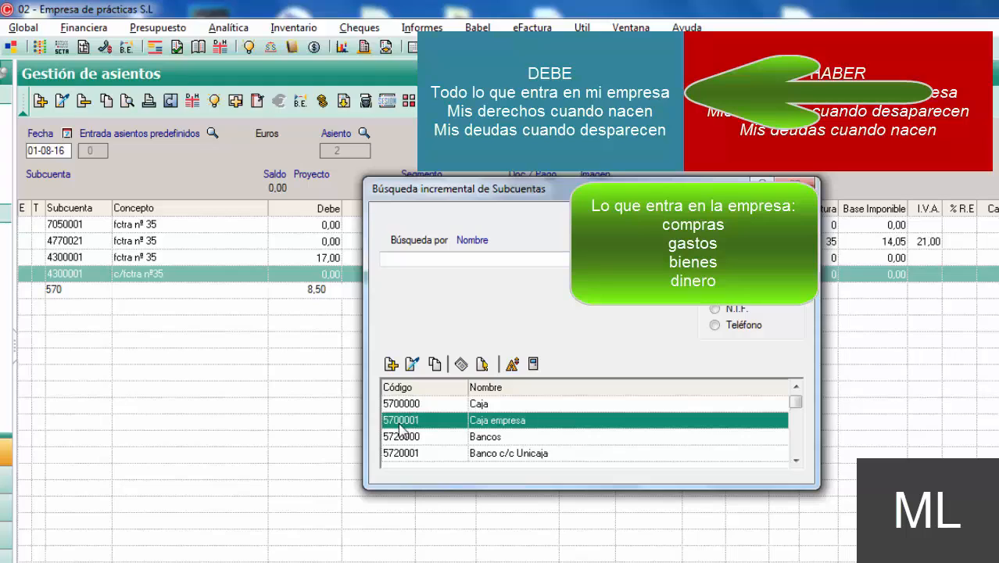
double_click(515, 426)
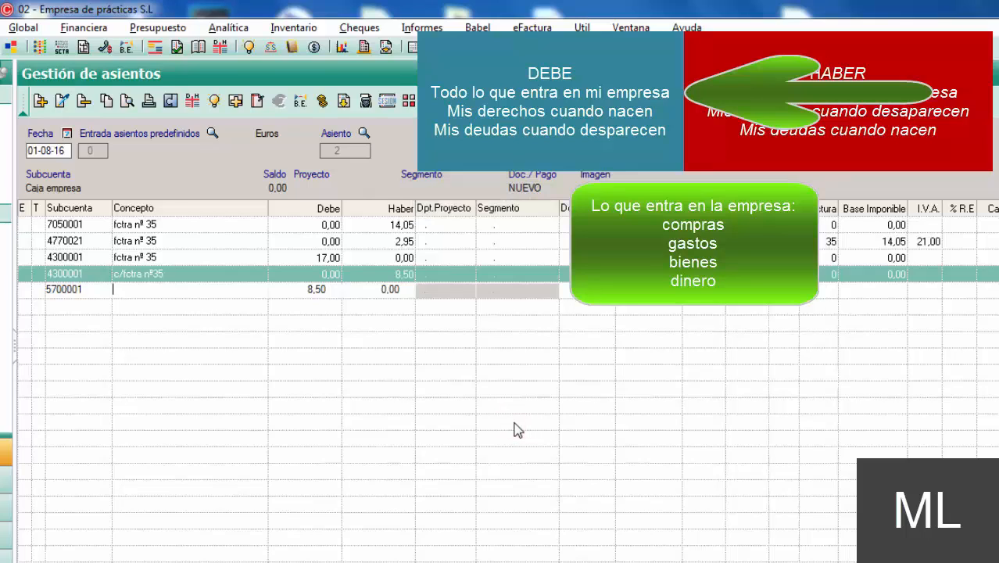
key("Return")
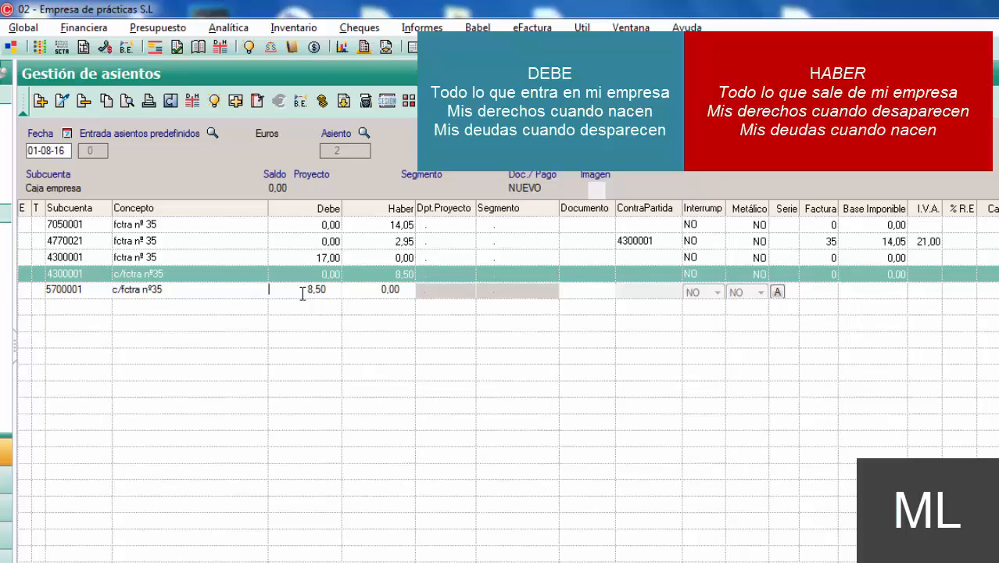
key("Return")
key("Return")
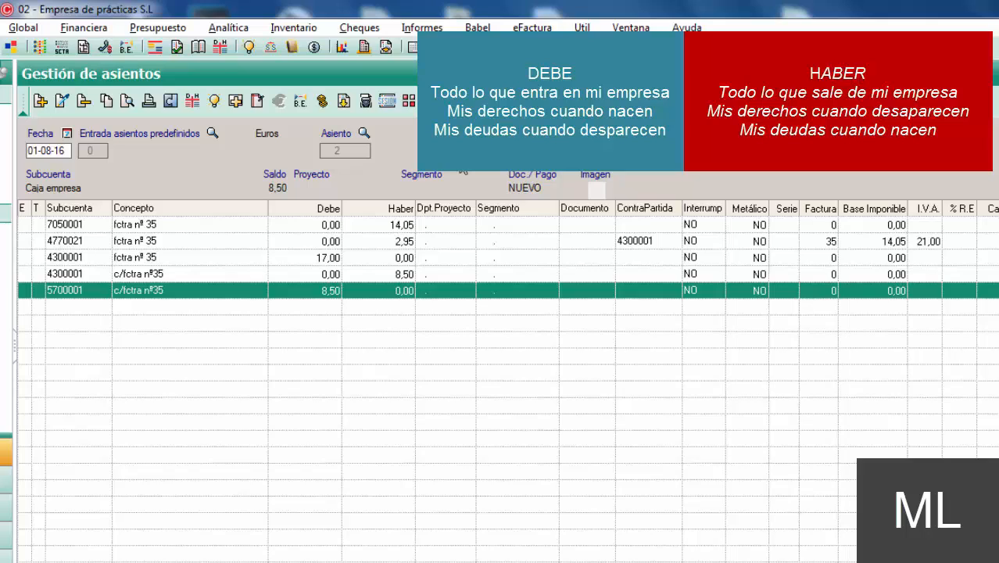
Review the customer's invoice and collection lines and the cash line of the entry, comparing each subaccount's balance
key("Up")
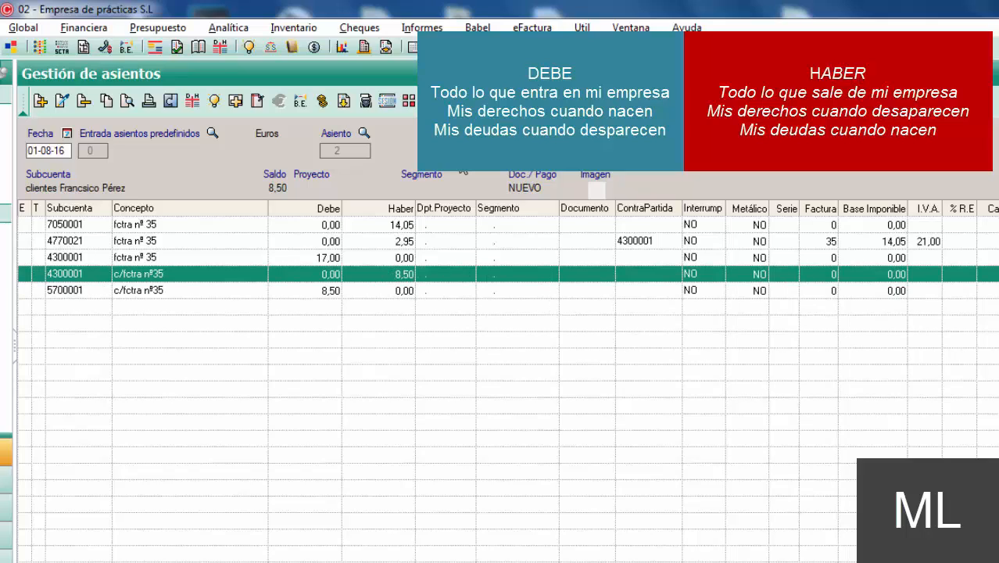
key("Down")
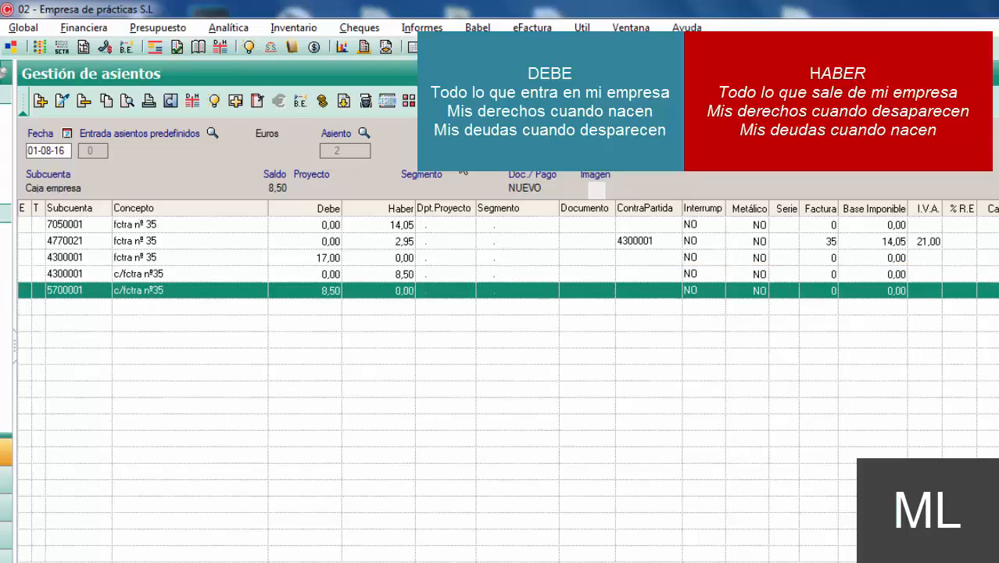
key("Up")
key("Down")
key("Up")
key("Down")
key("Up")
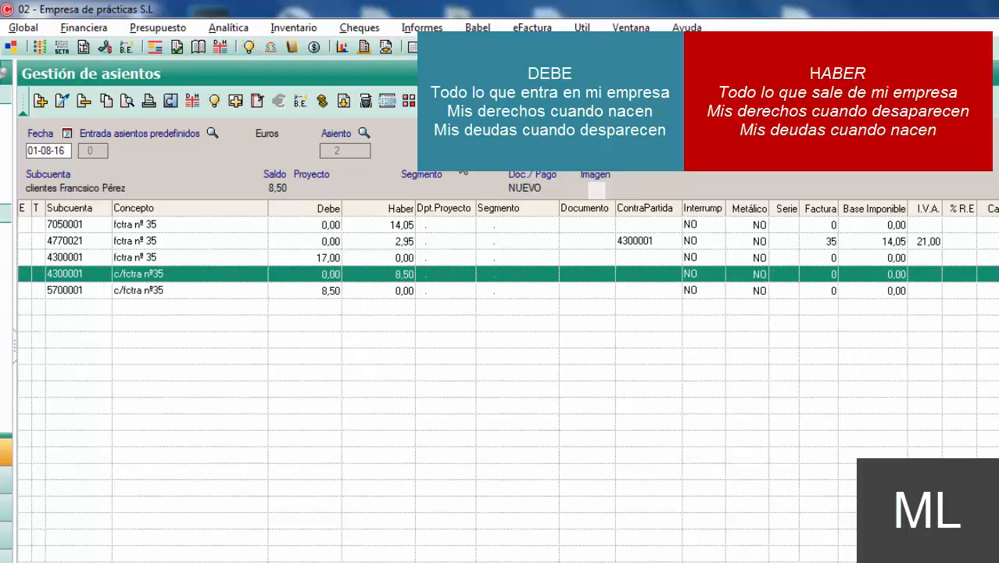
key("Up")
key("Down")
key("Down")
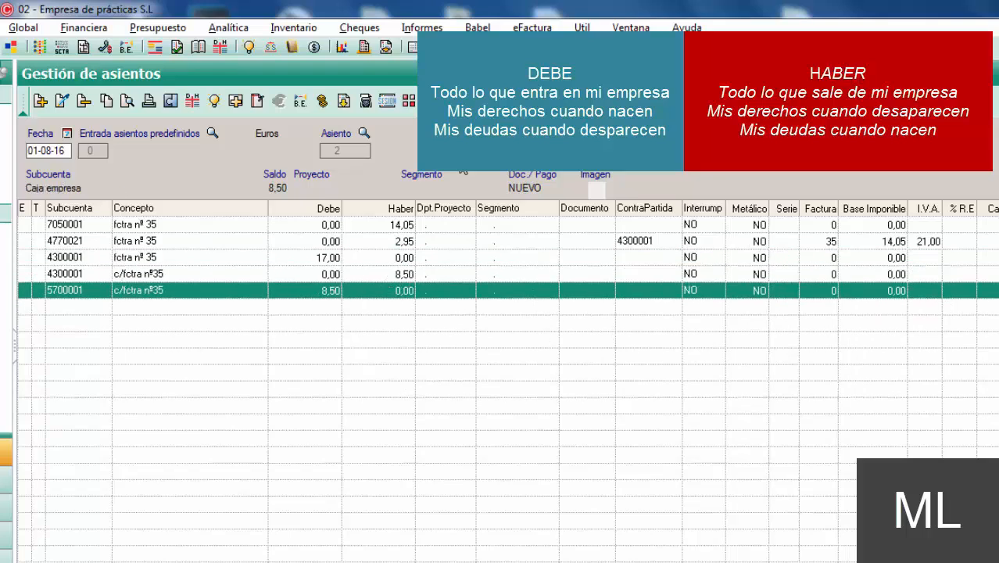
key("Up")
key("Up")
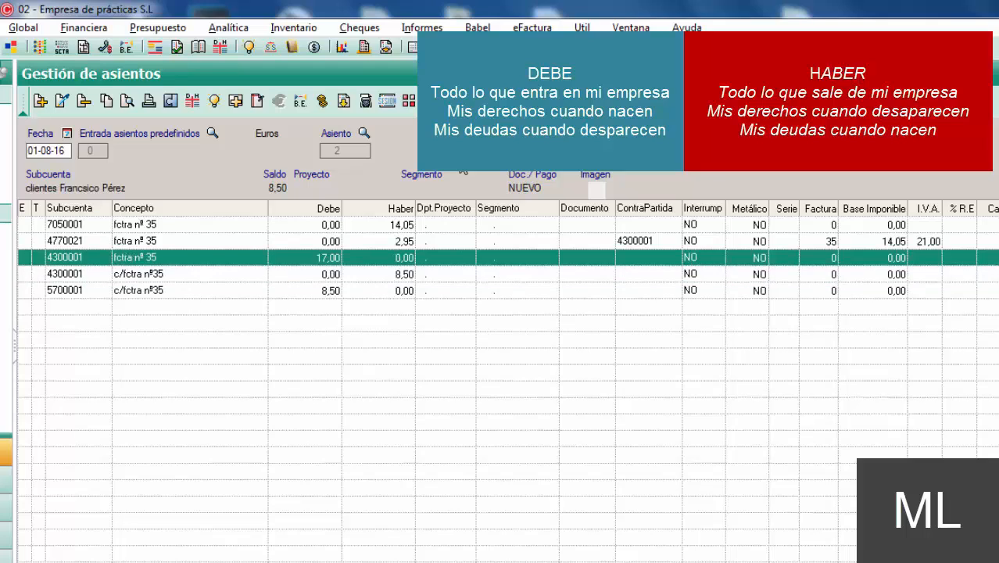
key("Down")
key("Down")
key("Up")
key("Up")
key("Down")
key("Down")
key("Up")
key("Up")
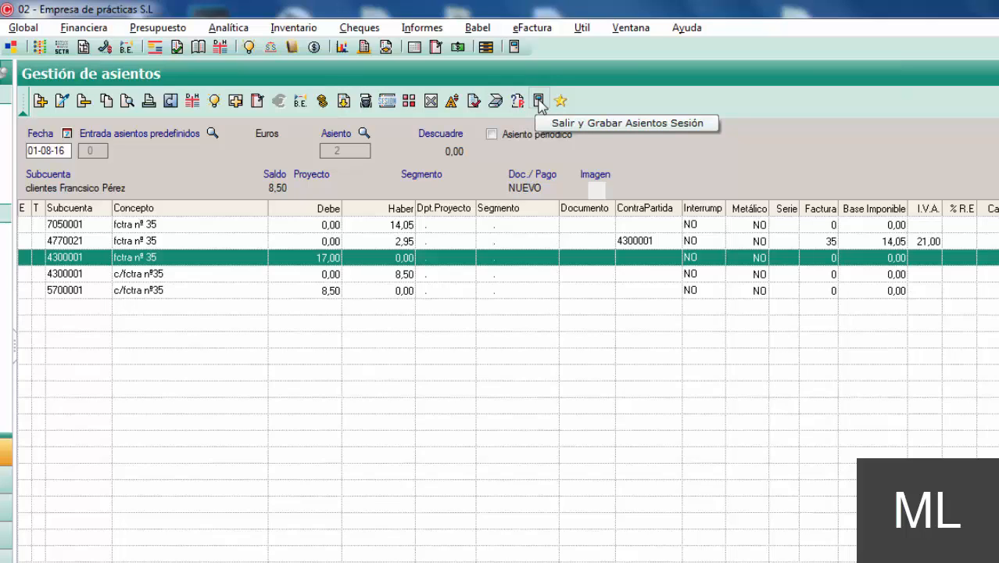
Save the completed journal entry and date the new one 25-12-16, without a predefined entry
left_click(343, 102)
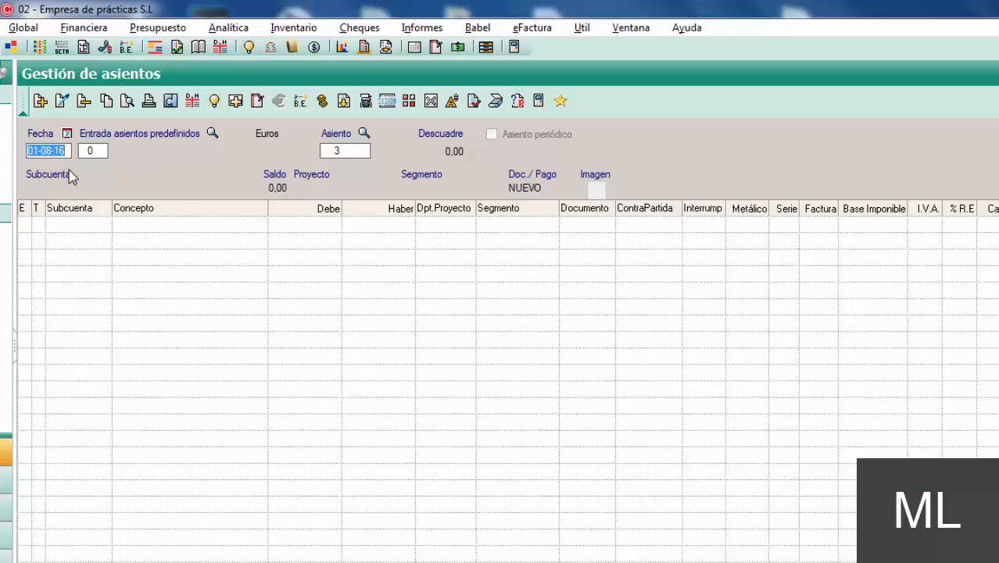
key("Delete")
key("Return")
key("Return")
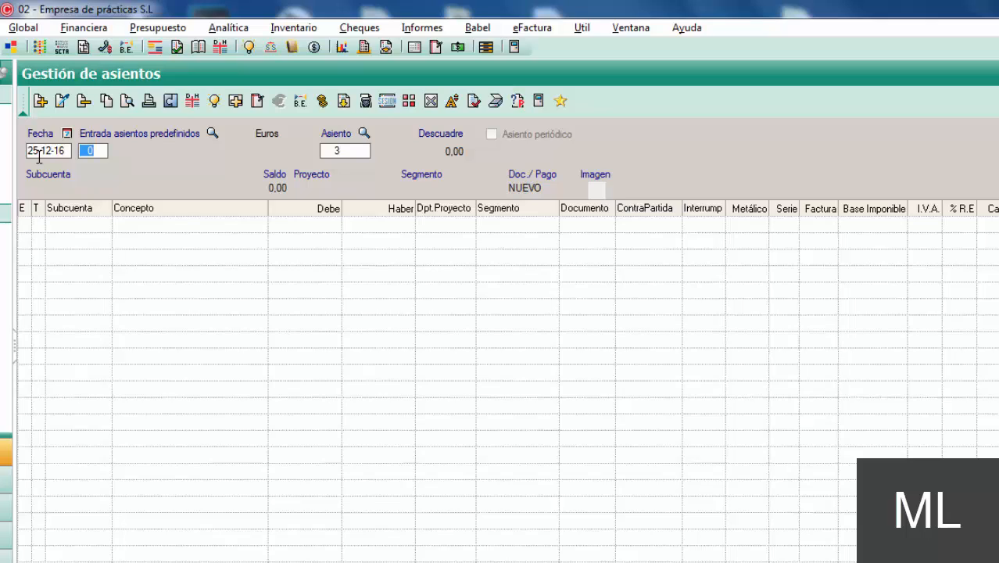
key("Return")
key("Return")
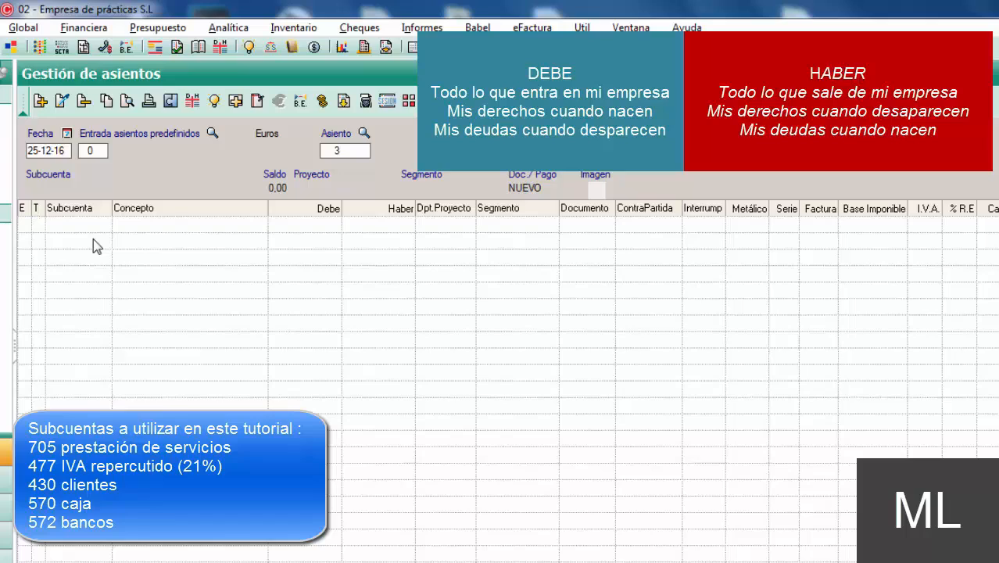
Add a first line to the entry with the individual customer's subaccount 4300001, looked up with 430
left_click(41, 104)
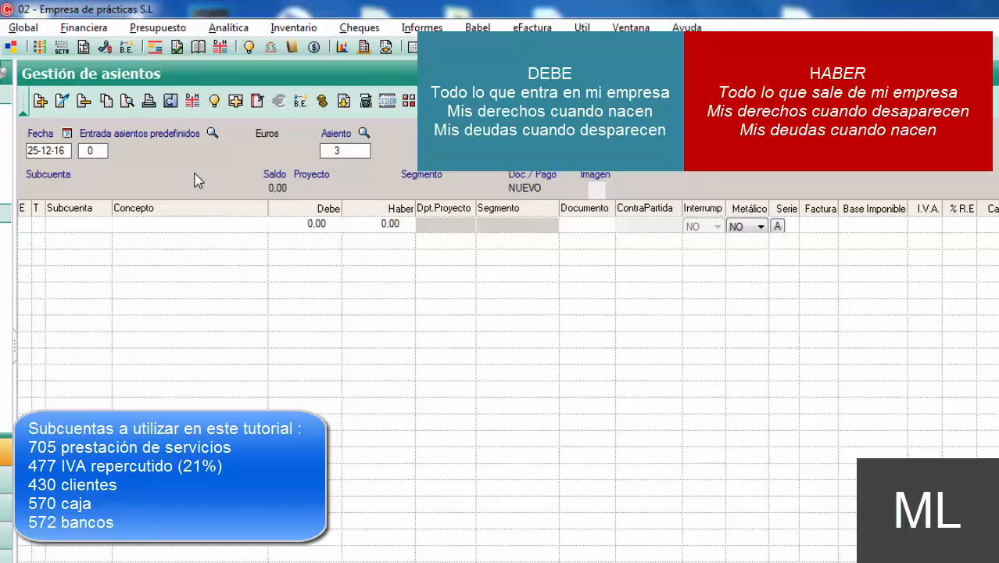
type("430")
key("Return")
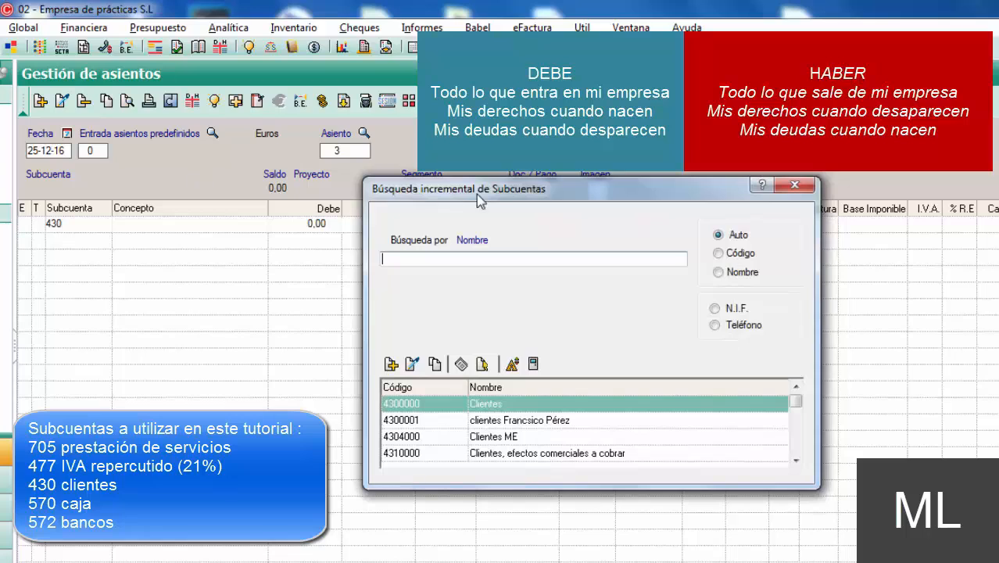
left_click_drag(475, 194, 339, 154)
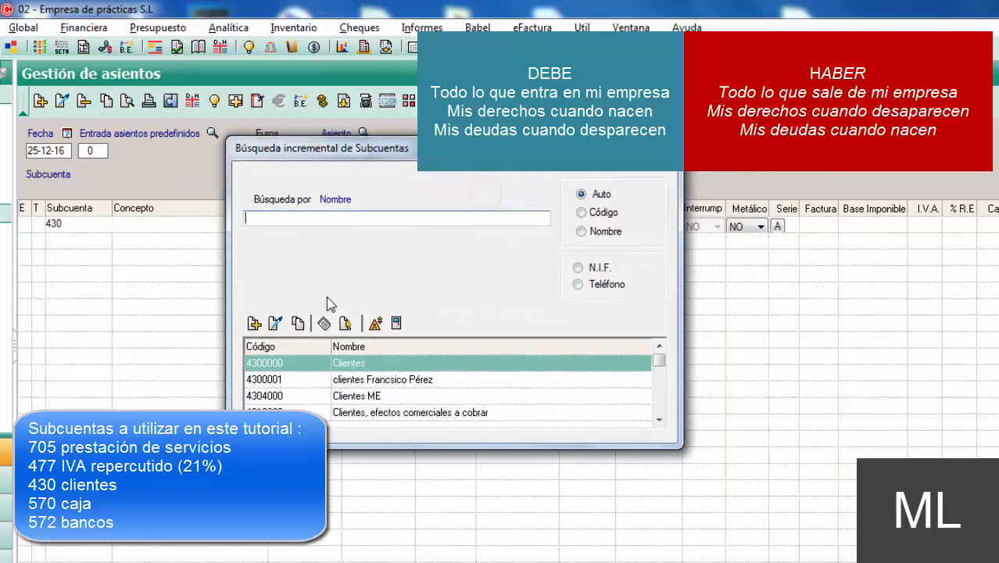
left_click(371, 379)
left_click(370, 395)
left_click(367, 379)
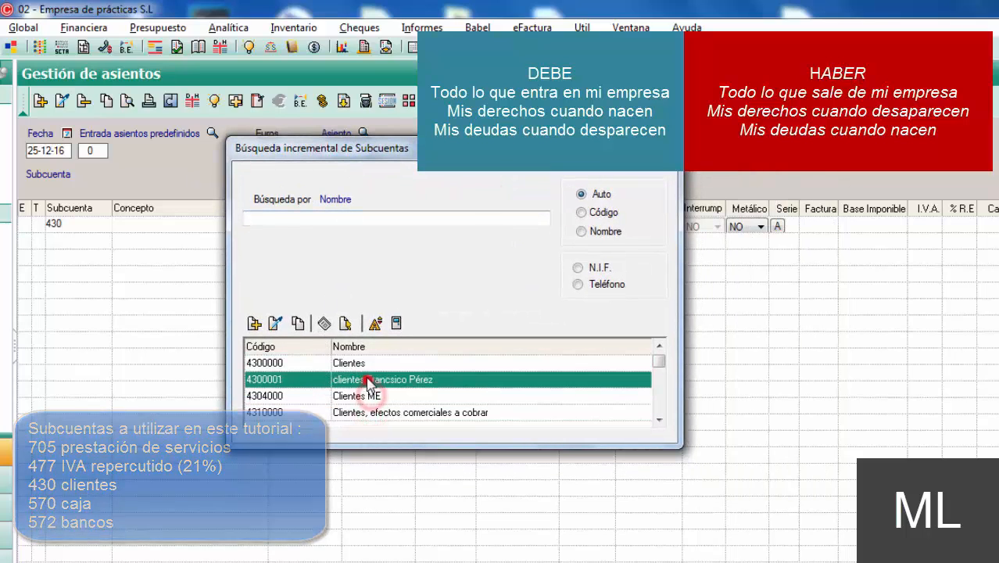
double_click(418, 385)
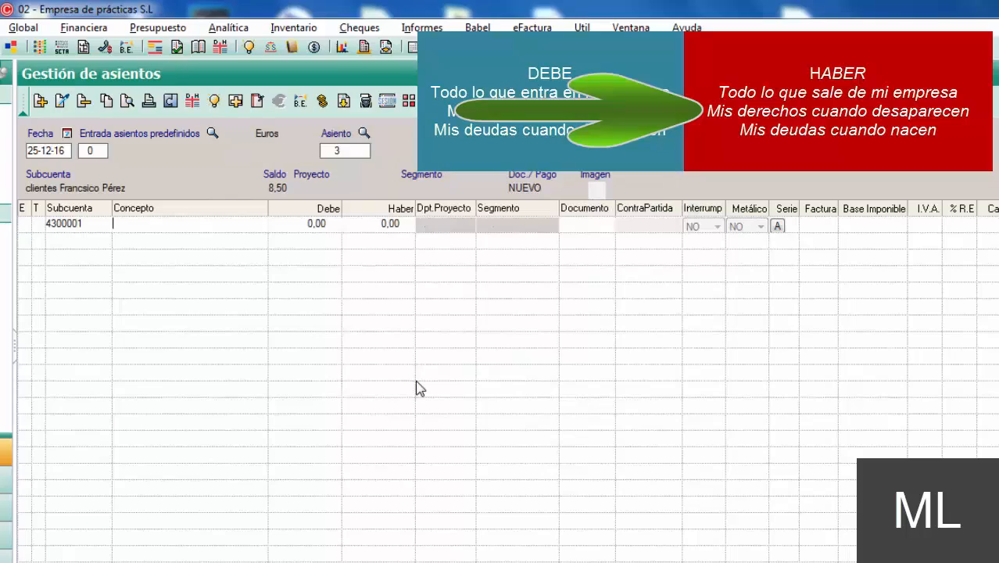
Give the customer line the concept c/fctra nº35 and a credit of 8,50, and save it
type("c")
type("/fctra")
type(" n")
type("º35")
type("8,50")
key("Return")
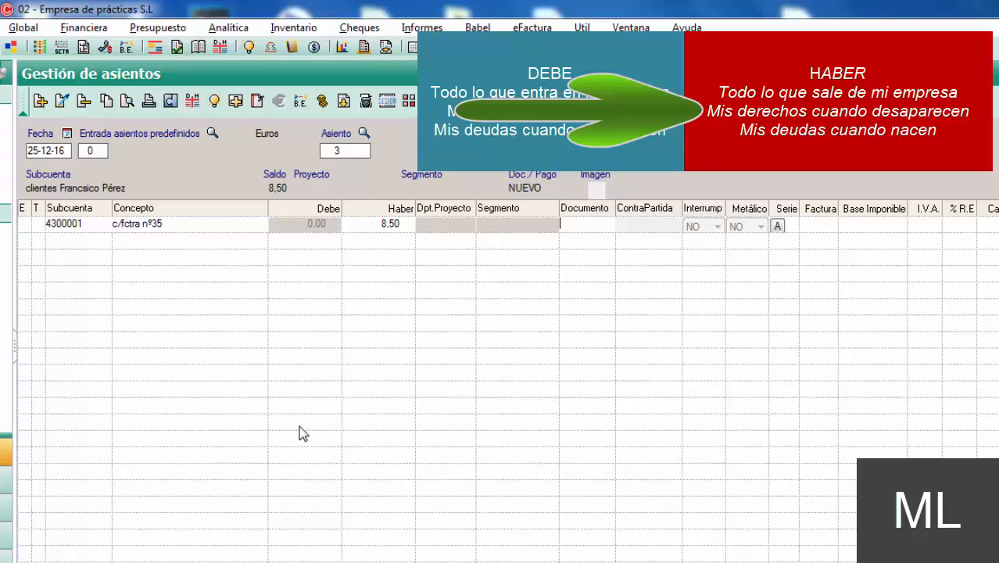
key("Return")
key("Return")
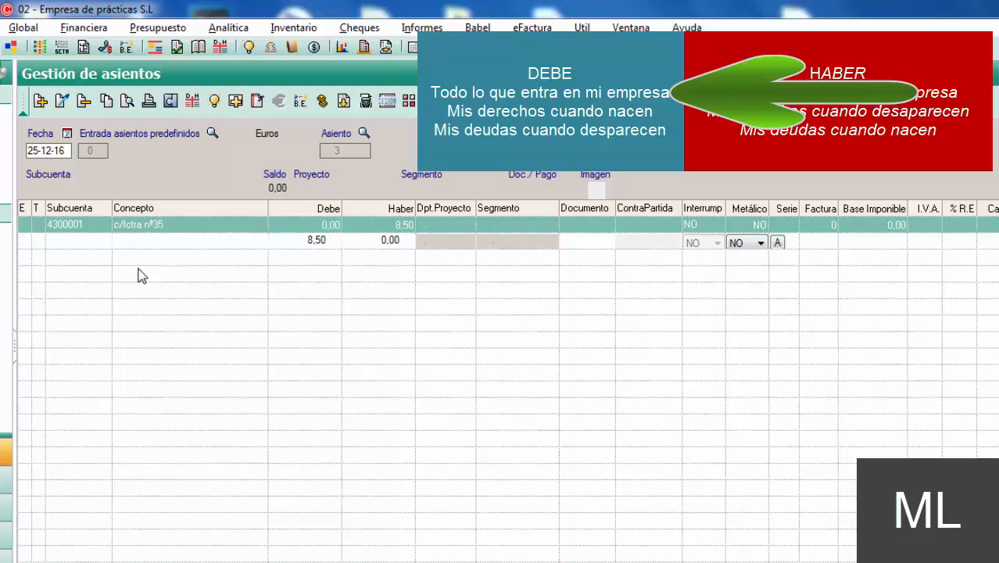
Assign subaccount 5720001 (Banco c/c Unicaja), looked up with 572, to the second line of the entry
type("572")
key("Return")
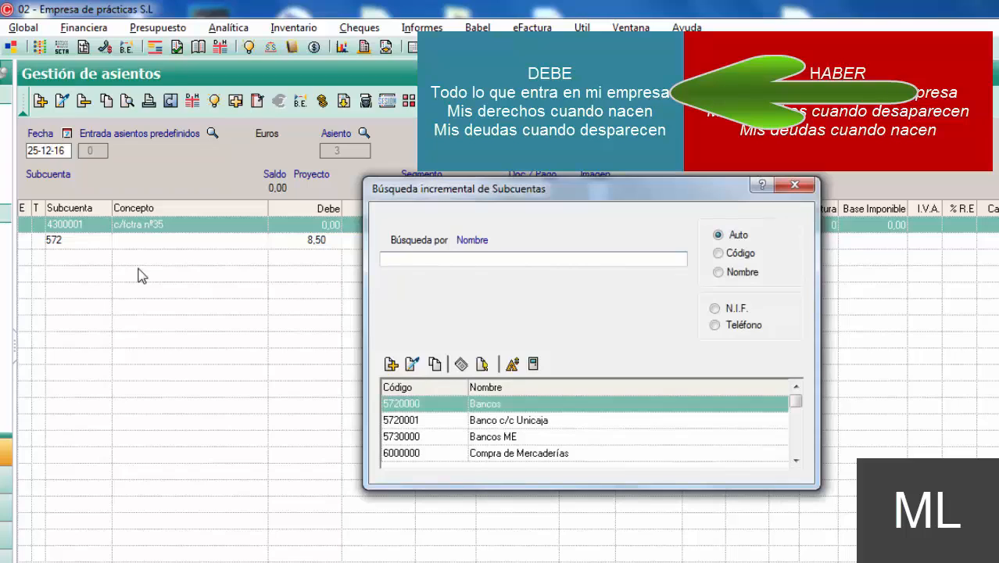
left_click(479, 422)
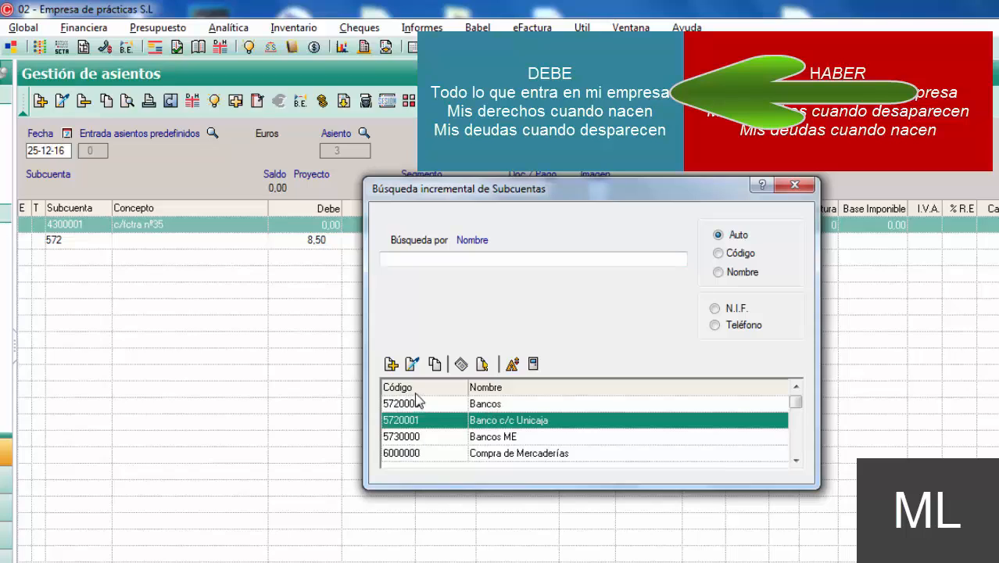
left_click(490, 434)
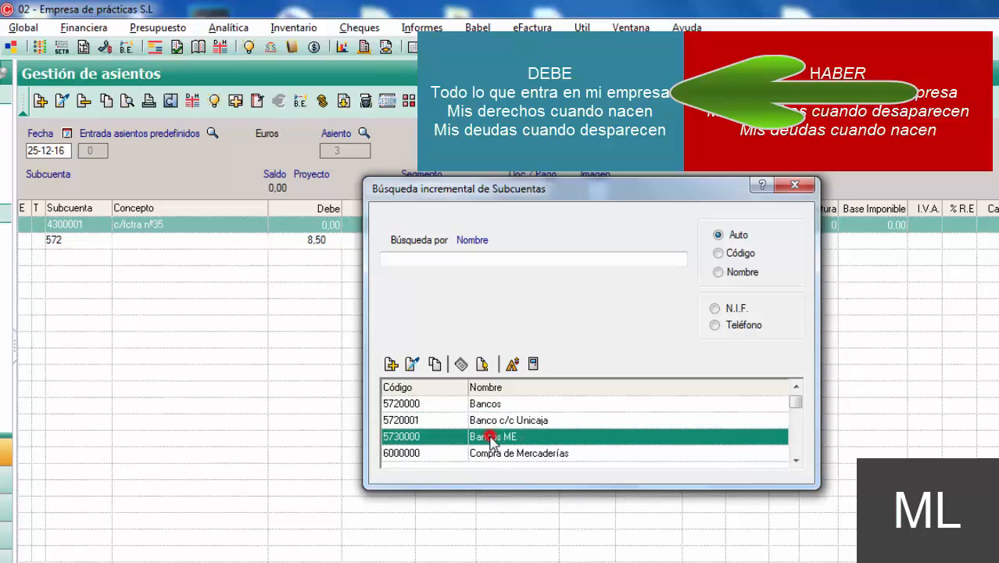
left_click(492, 454)
left_click(494, 434)
left_click(492, 420)
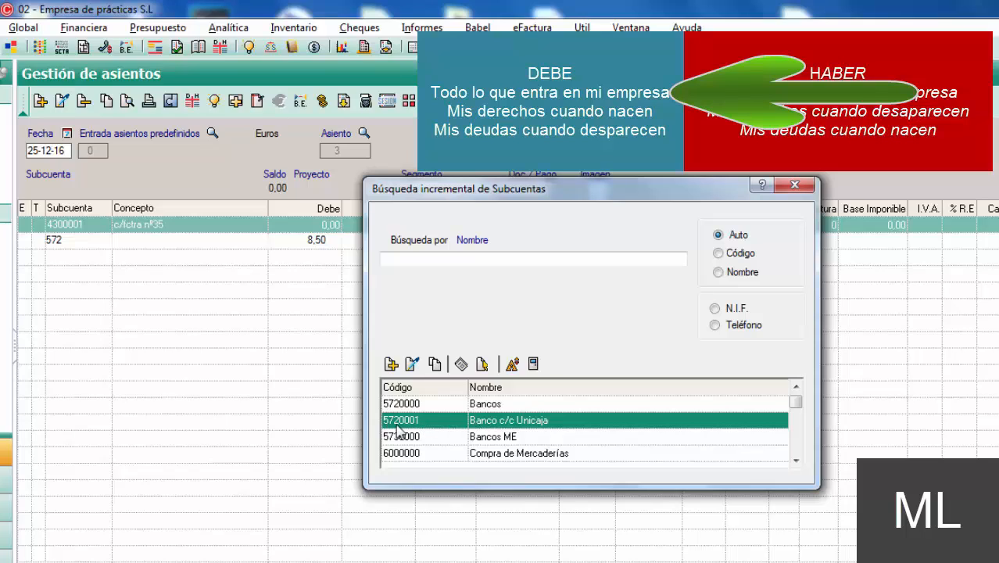
double_click(547, 423)
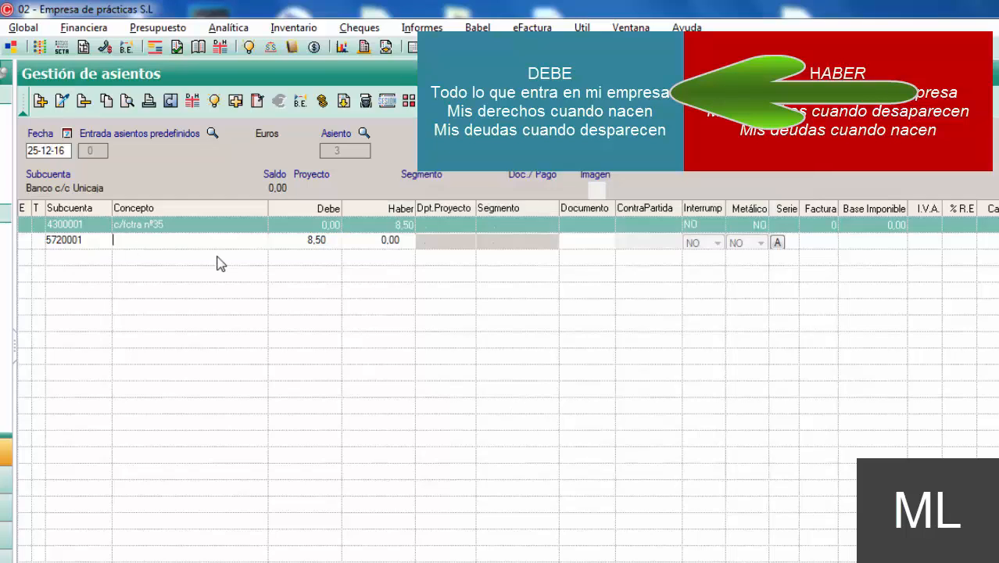
Complete the bank line with the concept c/fctra nº35 and a debit of 8,50, and save it
key("Return")
key("Return")
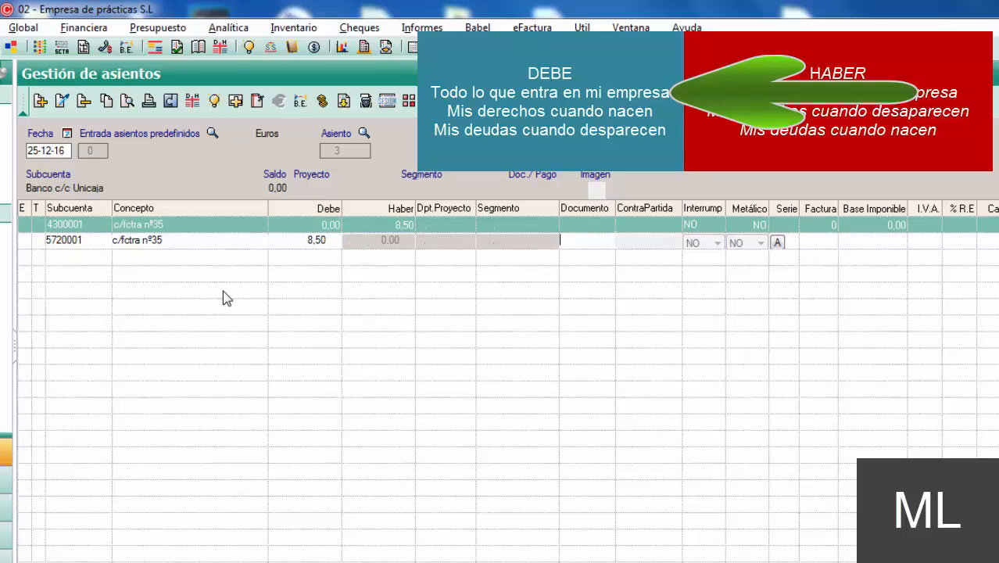
key("Up")
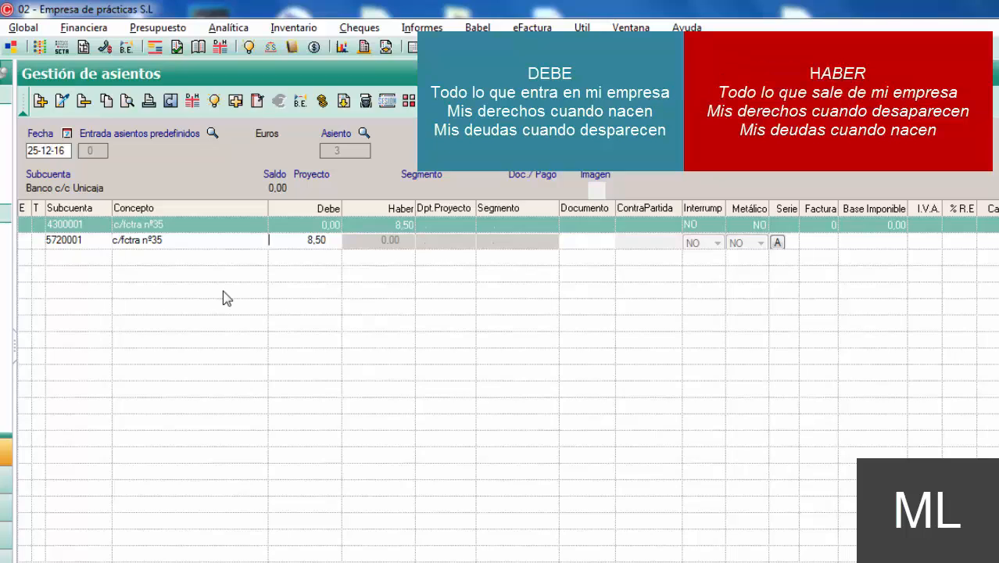
key("Return")
key("Return")
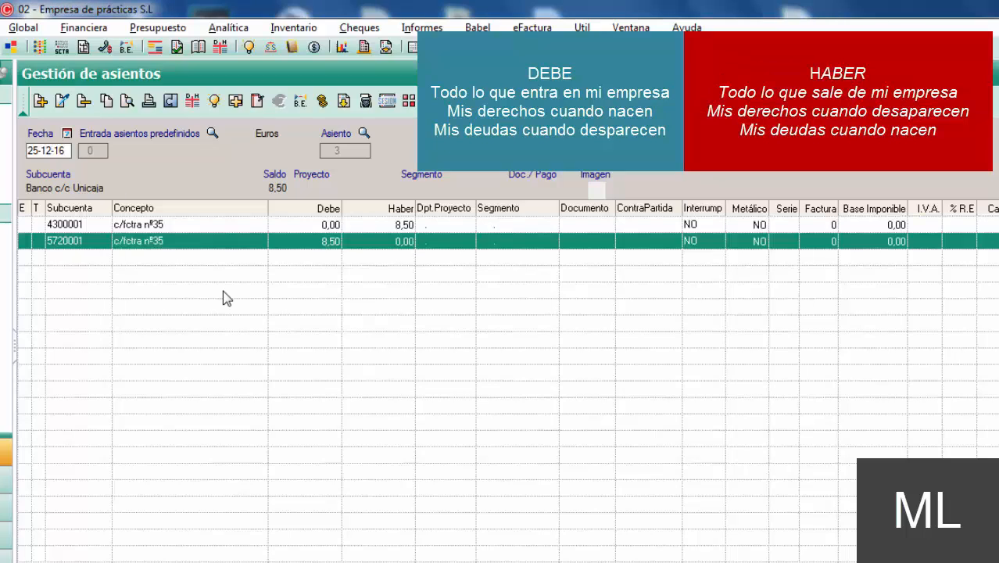
Review the customer and bank lines, comparing each subaccount's balance, and exit journal entry management
key("Up")
key("Down")
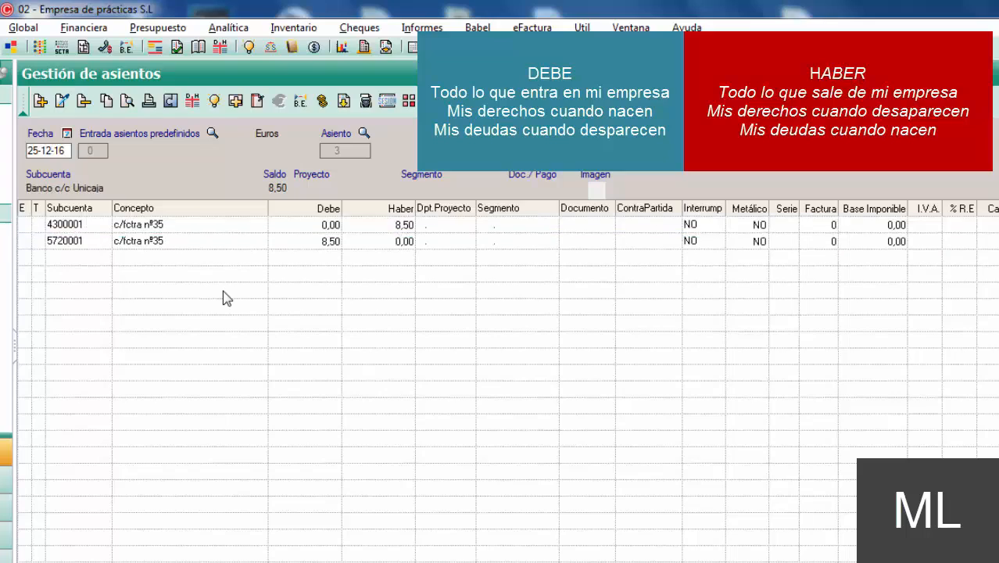
key("Up")
key("Down")
key("Up")
key("Down")
key("Up")
key("Down")
key("Up")
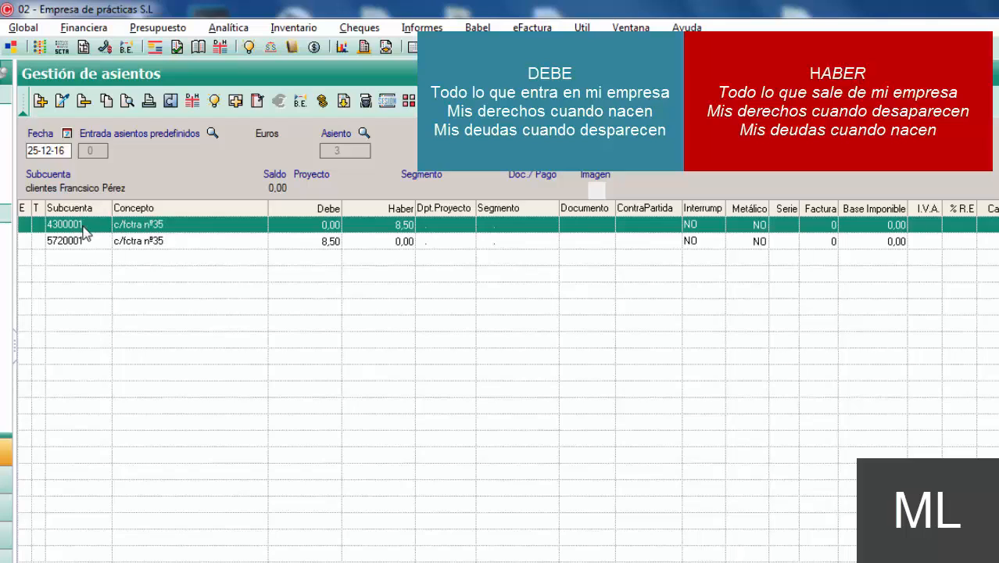
left_click(183, 242)
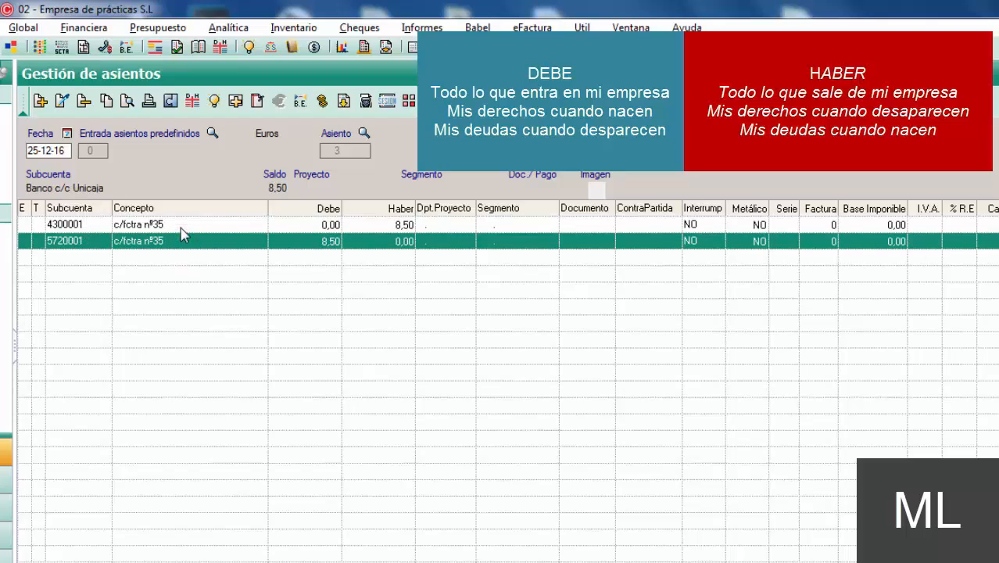
left_click(181, 229)
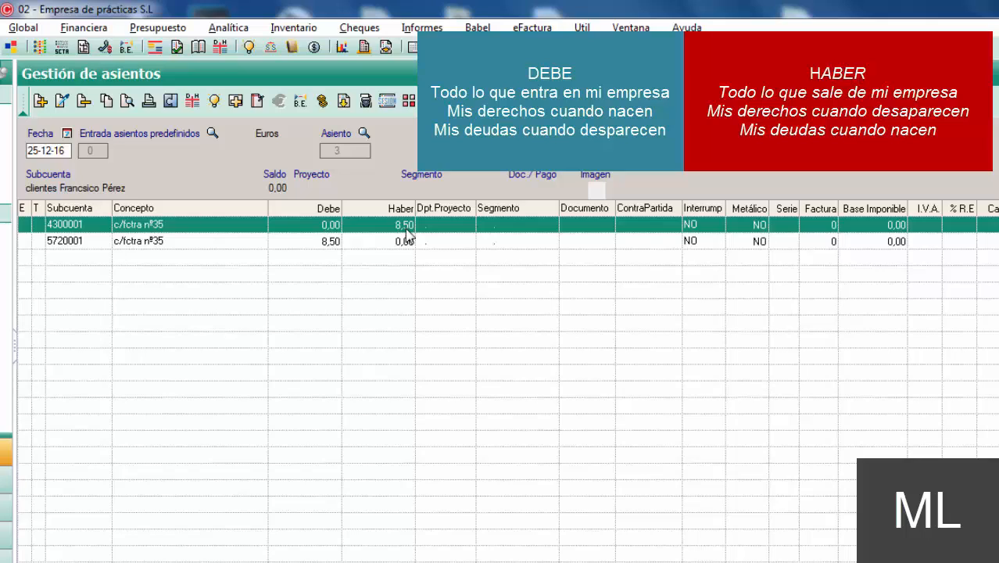
left_click(325, 243)
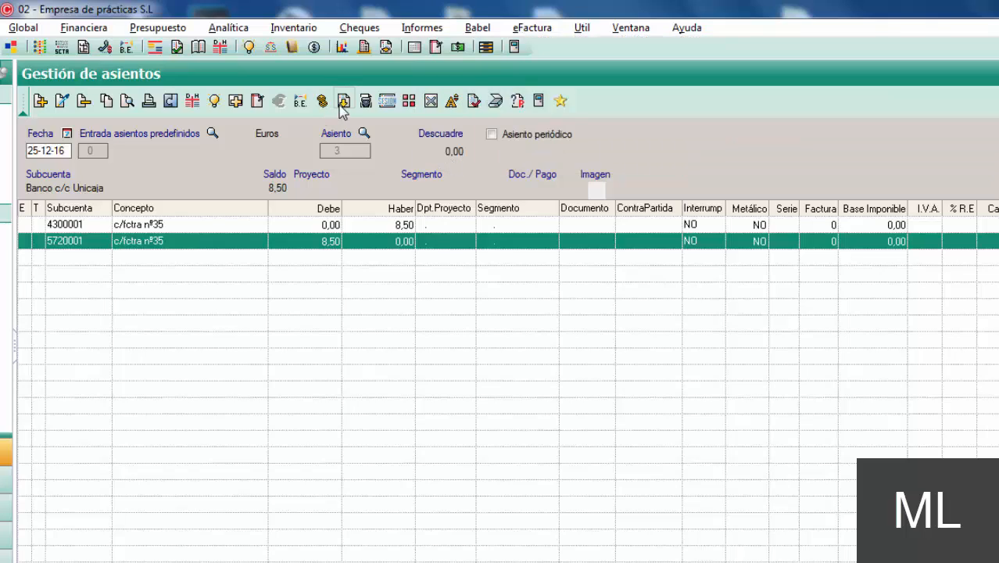
left_click(538, 102)
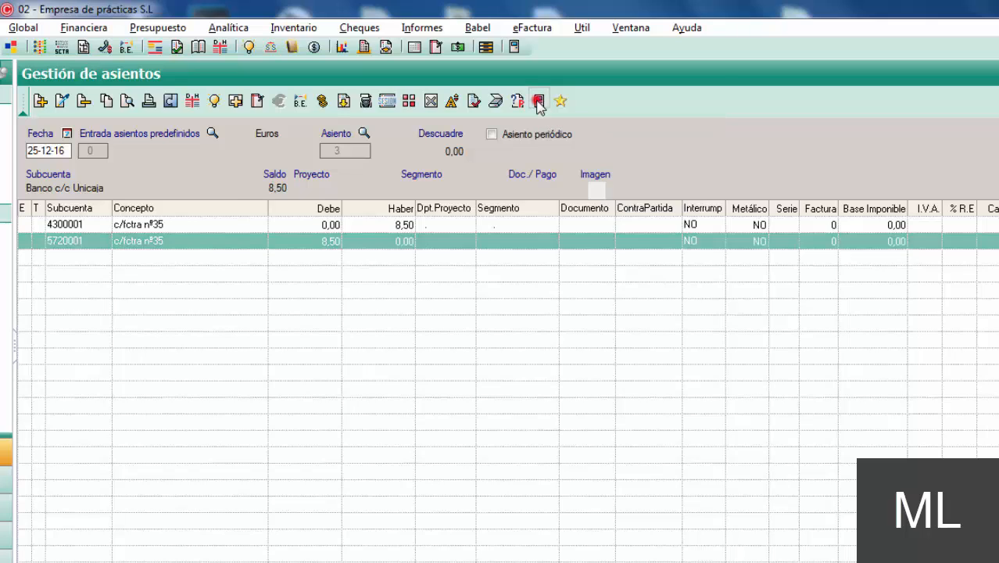